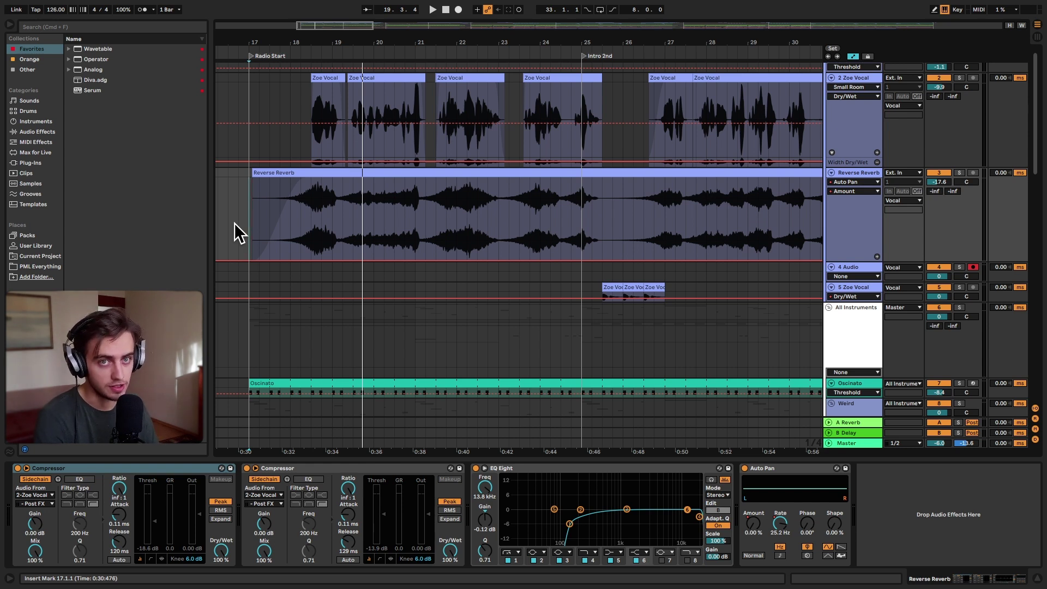
Play from bar 17, solo the Vocal track and zoom in on bars 21–26.
key("space")
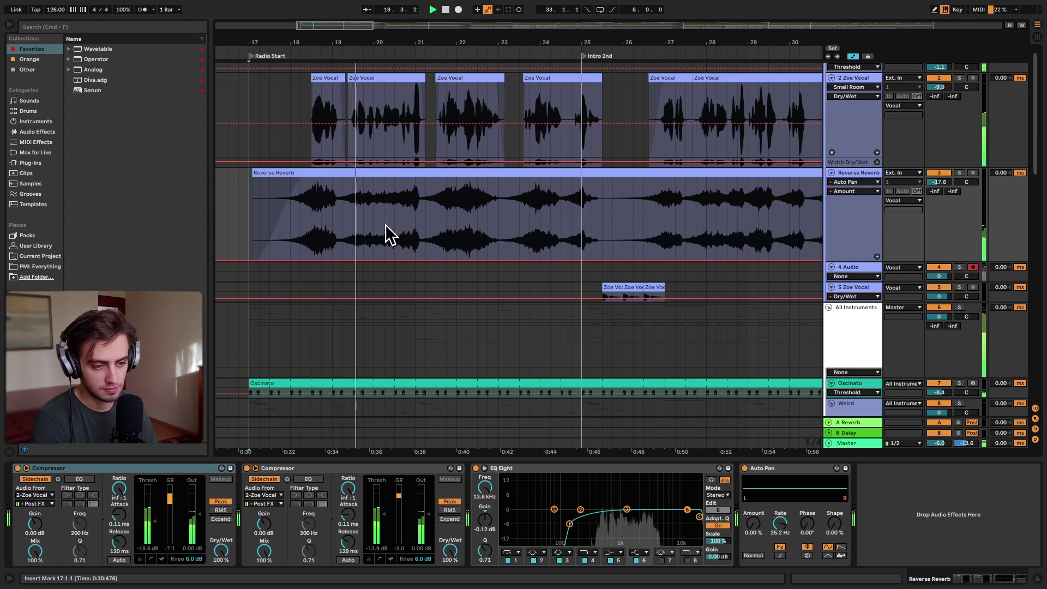
scroll(413, 231, "up", 1)
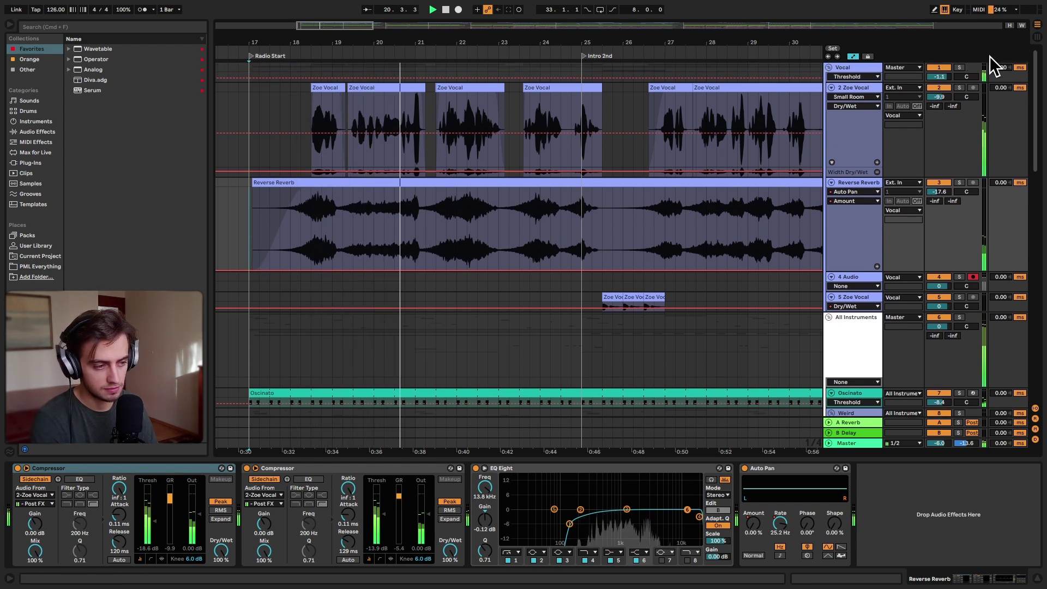
left_click(960, 67)
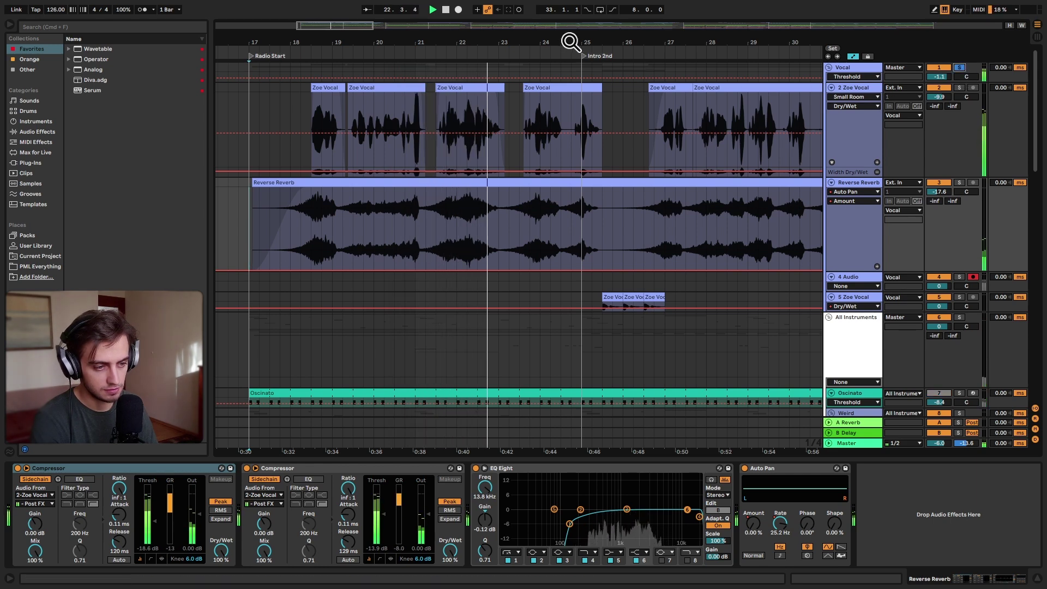
left_click_drag(570, 40, 603, 60)
left_click_drag(939, 76, 938, 54)
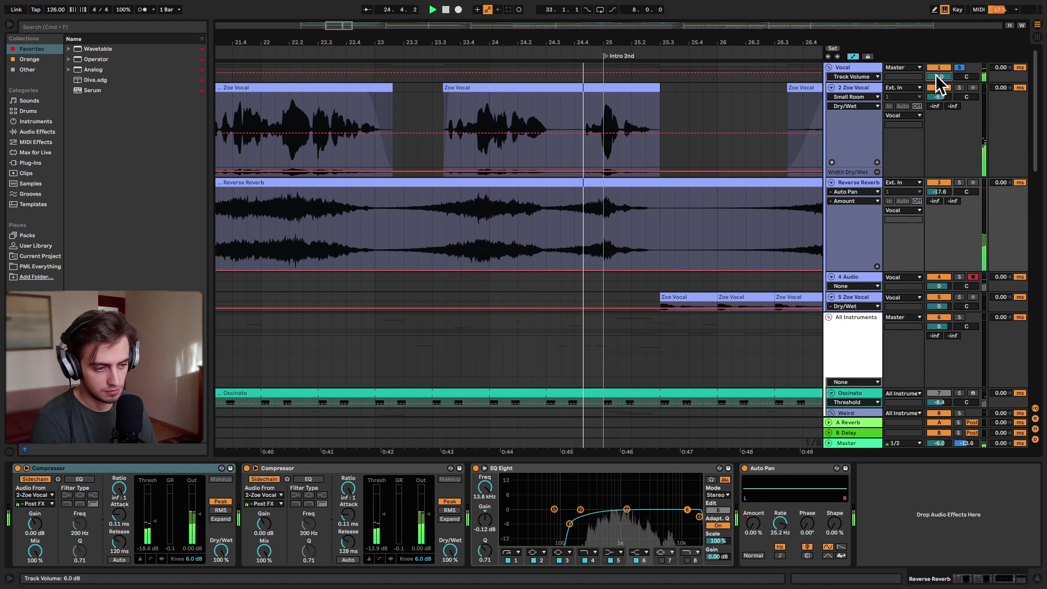
Solo Reverse Reverb, then 2 Zoe Vocal, clear the solos and zoom out to the whole song.
left_click(960, 182)
scroll(769, 117, "down", 3)
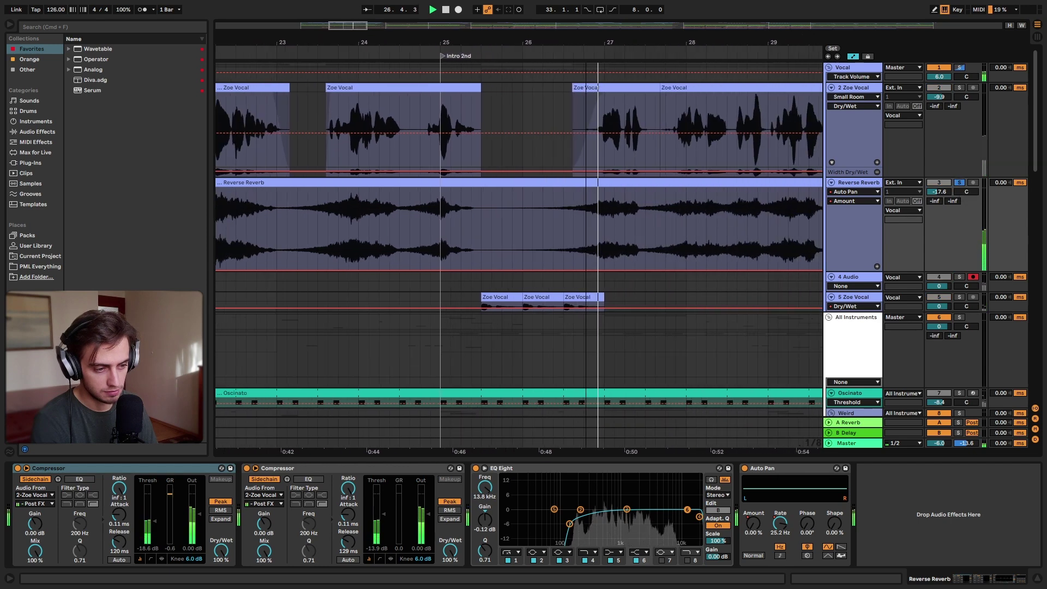
left_click(959, 88)
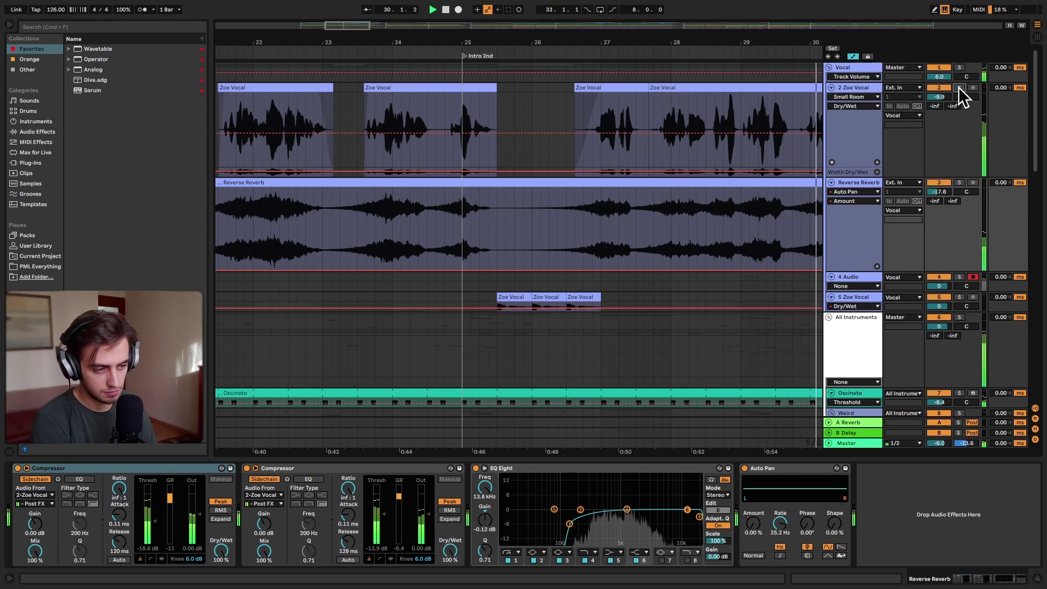
left_click(959, 88)
left_click_drag(785, 42, 346, 42)
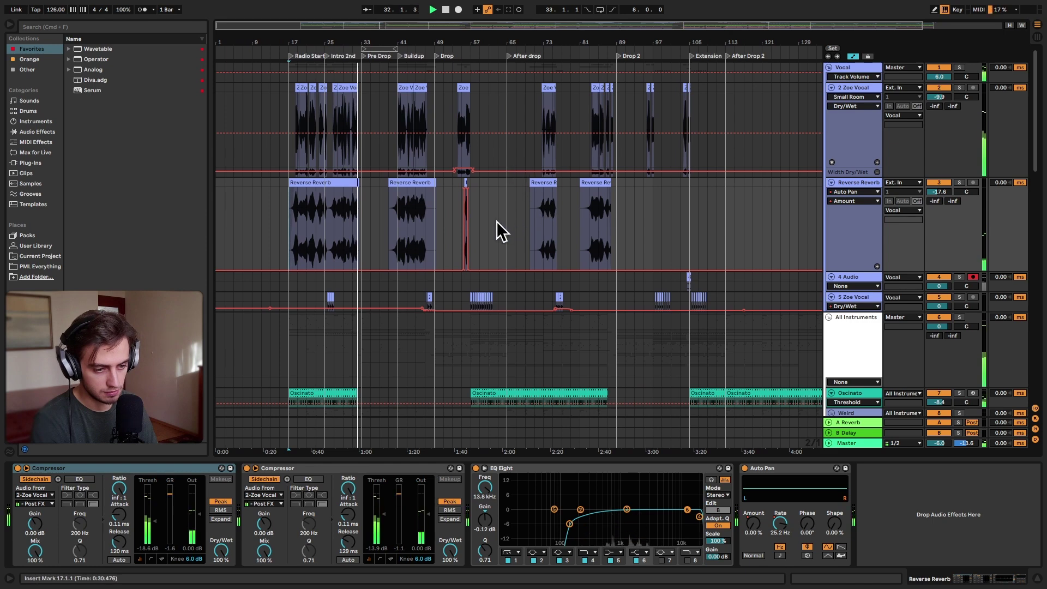
Zoom the arrangement to bars 13–51, then shift the view to bars 11–47.
left_click_drag(335, 42, 335, 104)
left_click_drag(425, 42, 475, 43)
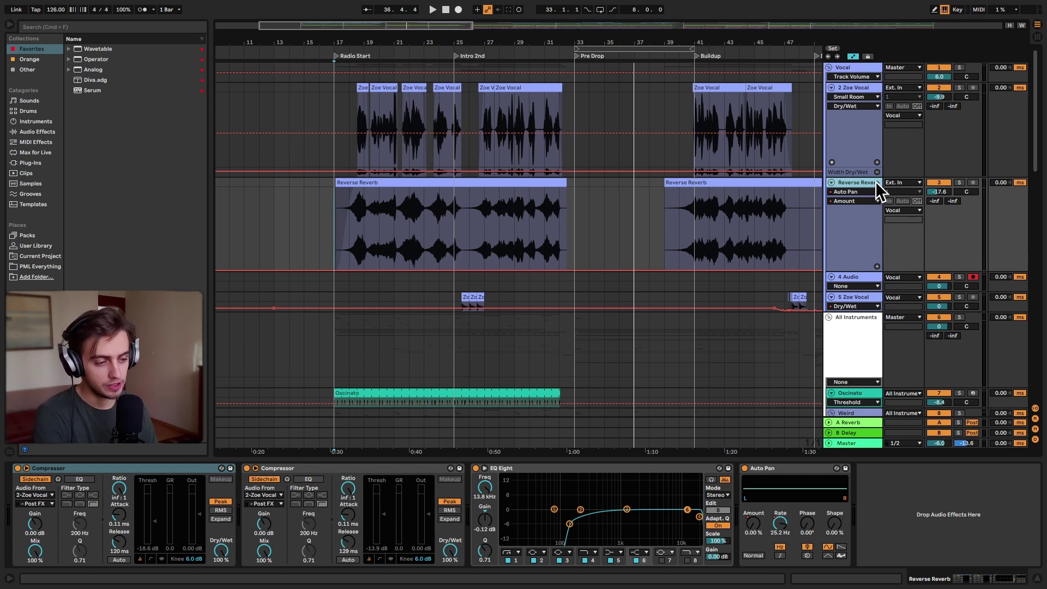
Deactivate the Reverse Reverb track and its clip, and select bars 29–33 on Zoe Vocal.
left_click(936, 182)
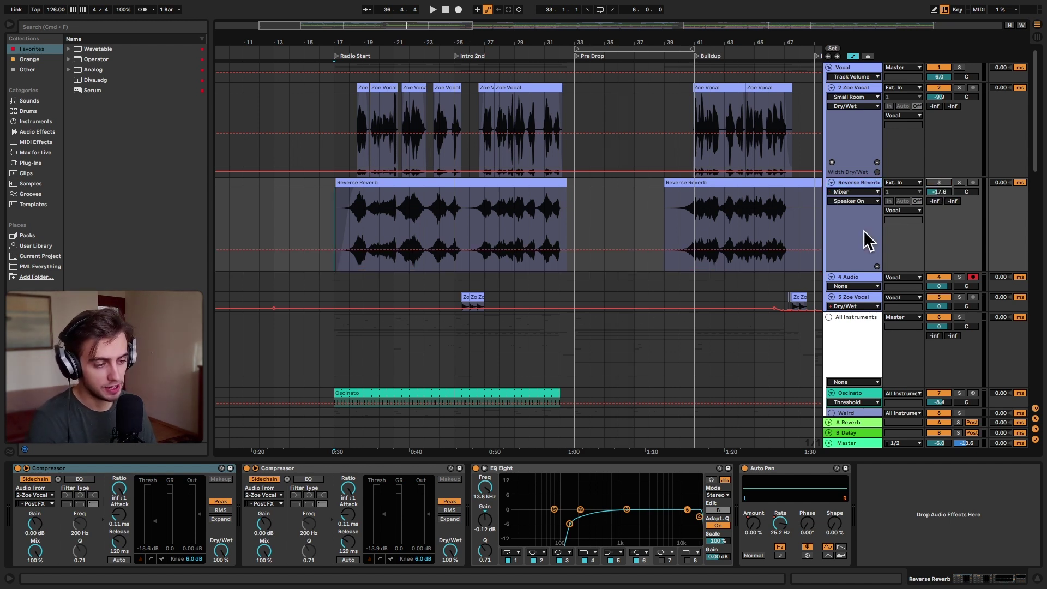
left_click(519, 184)
key("0")
left_click_drag(568, 117, 334, 117)
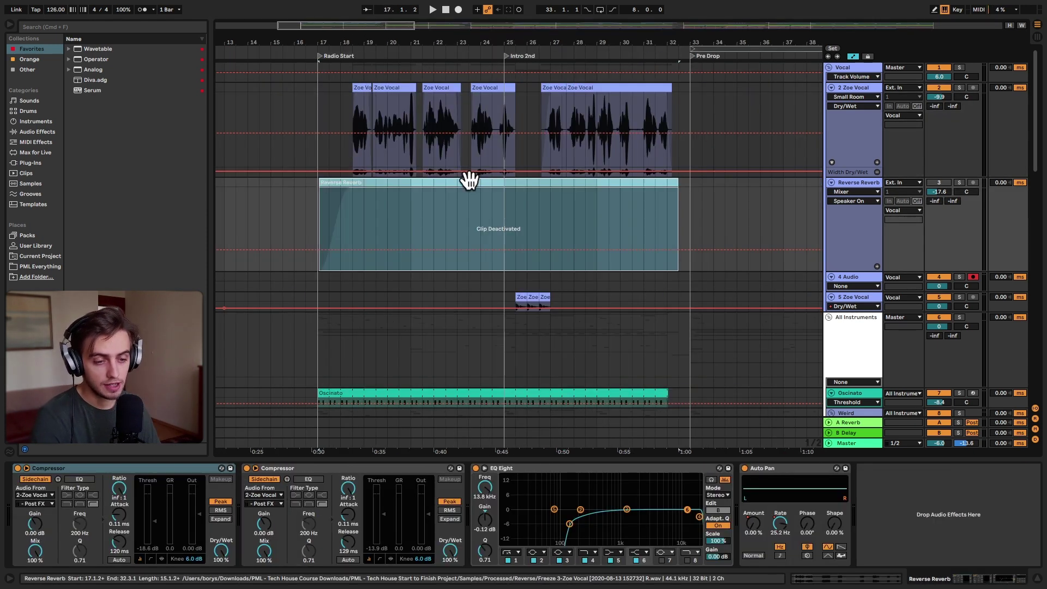
Duplicate 2 Zoe Vocal into the 3 REVERSED track and fold up its effect rack and EQ Eight.
left_click(859, 87)
key("ctrl+d")
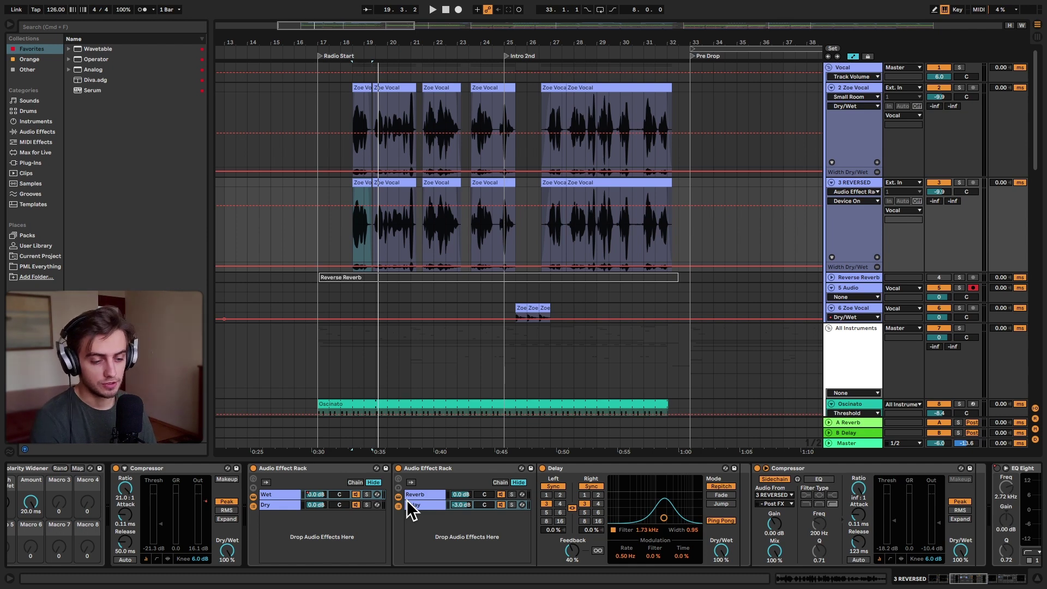
left_click(253, 497)
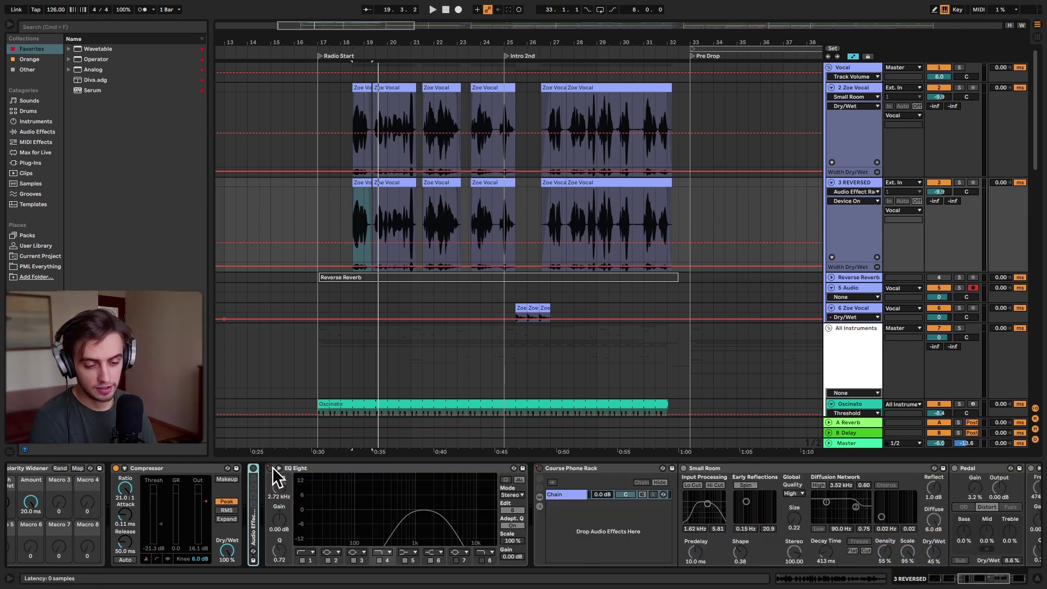
double_click(325, 467)
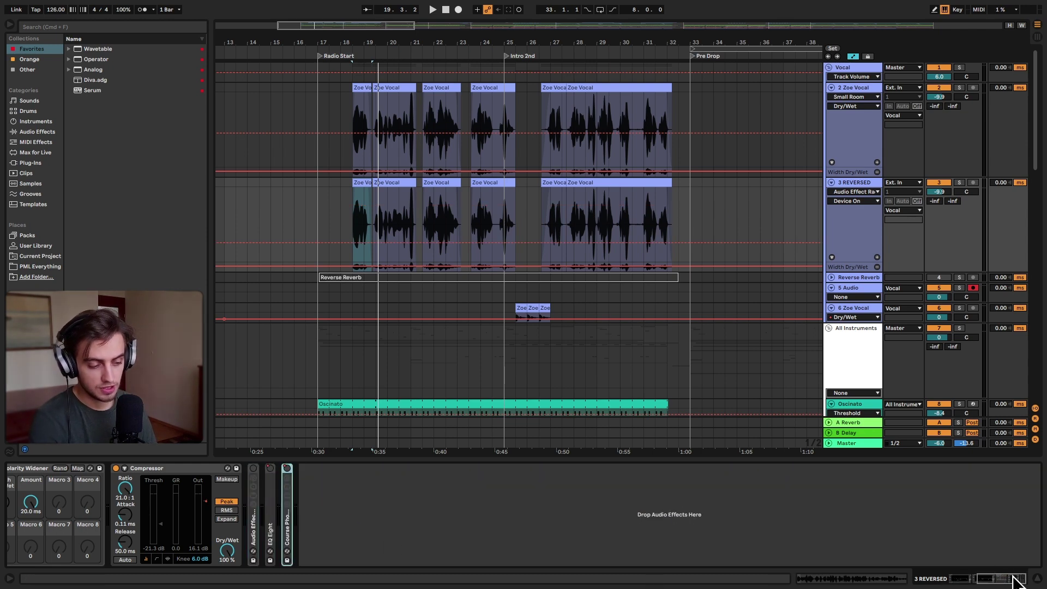
left_click_drag(1022, 577, 984, 574)
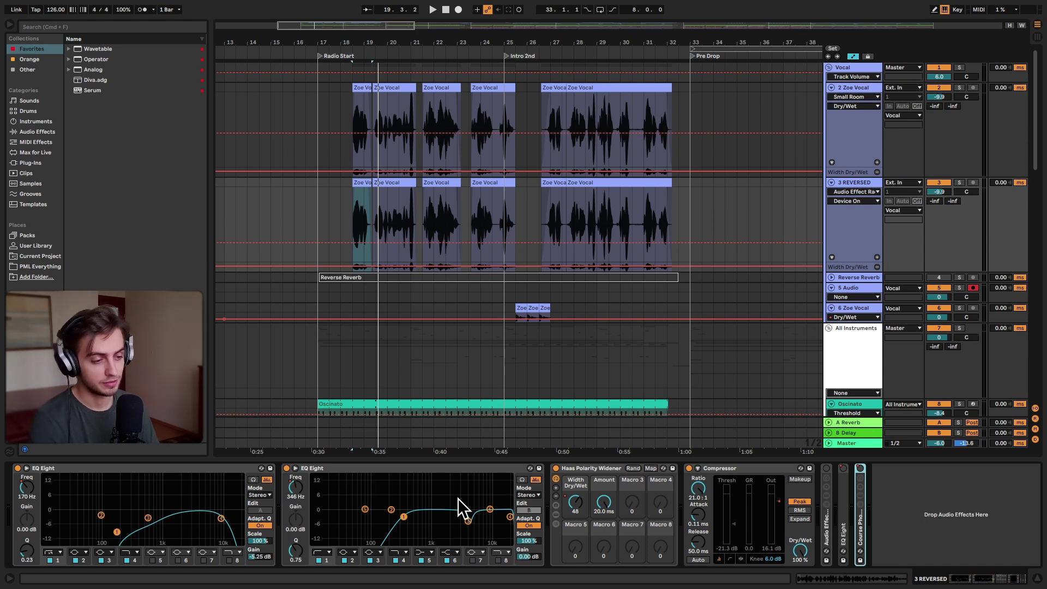
Freeze the 3 REVERSED track and flatten it into plain audio.
right_click(859, 184)
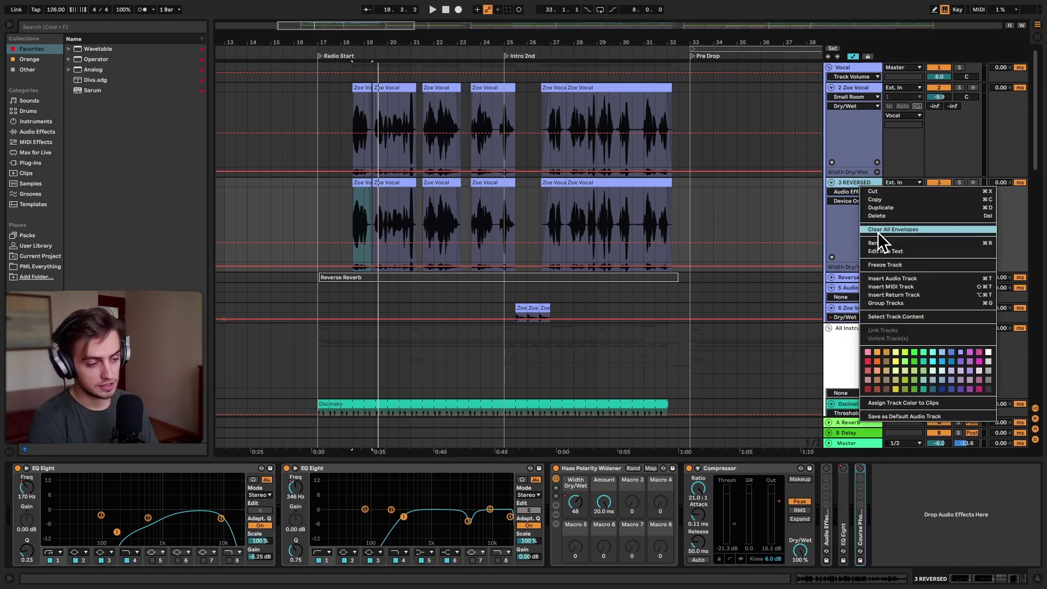
left_click(881, 262)
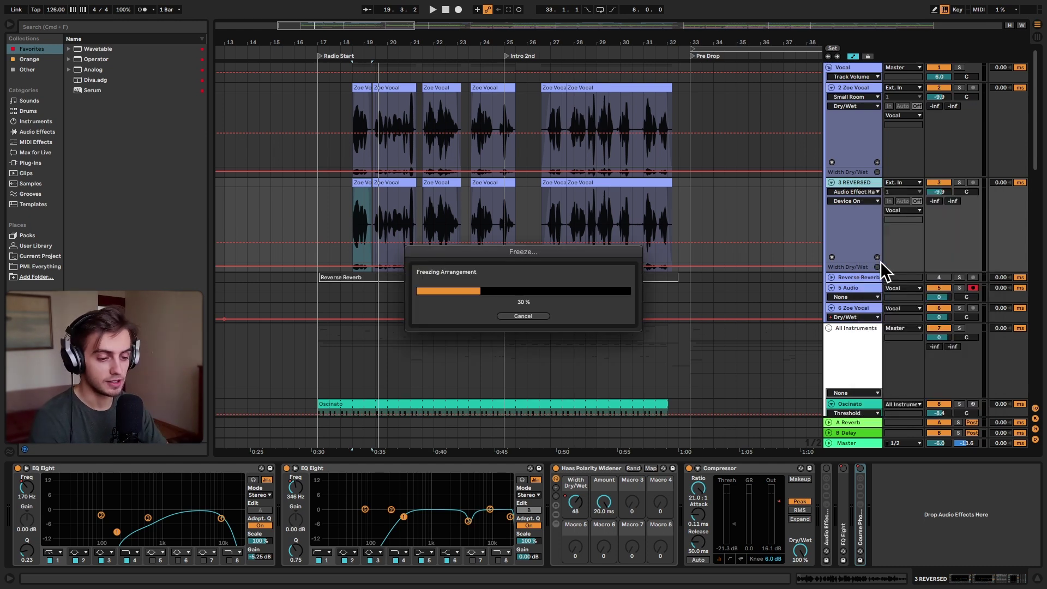
right_click(850, 182)
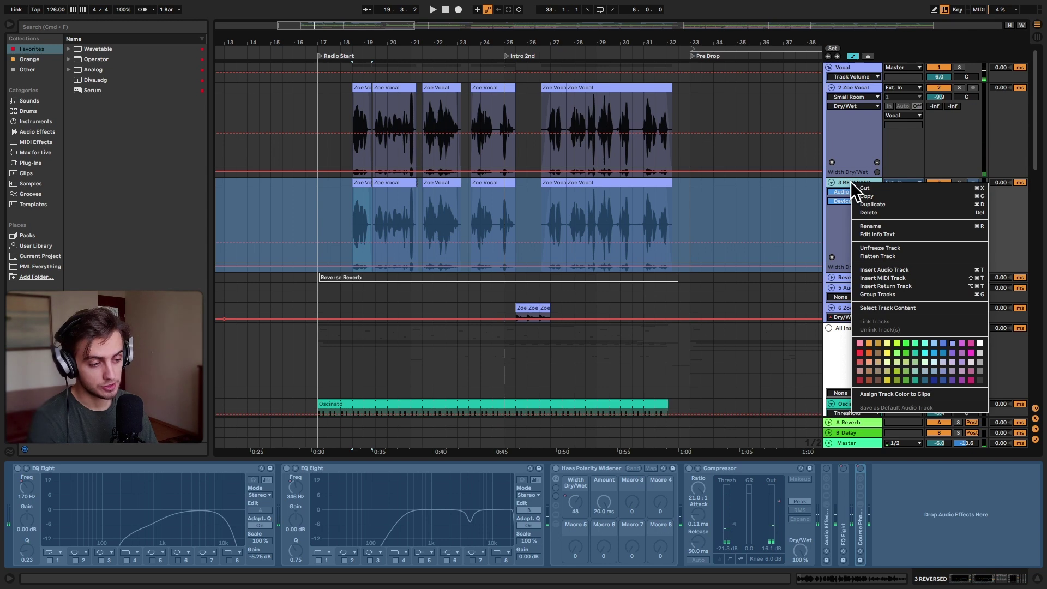
left_click(871, 255)
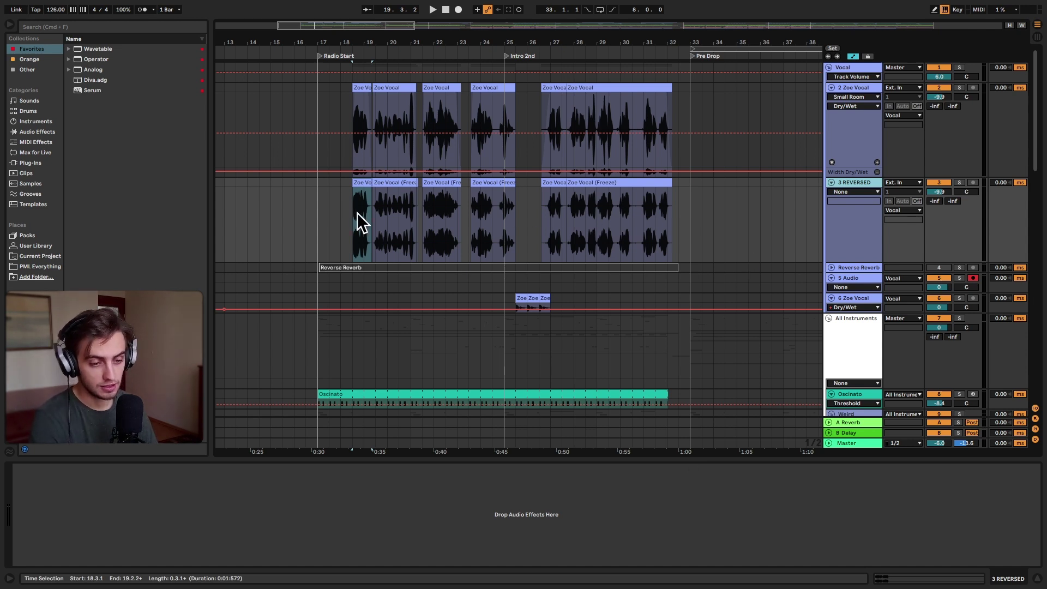
Select bars 18–33 on 3 REVERSED and reverse the frozen vocal clip.
left_click_drag(343, 207, 688, 208)
right_click(634, 224)
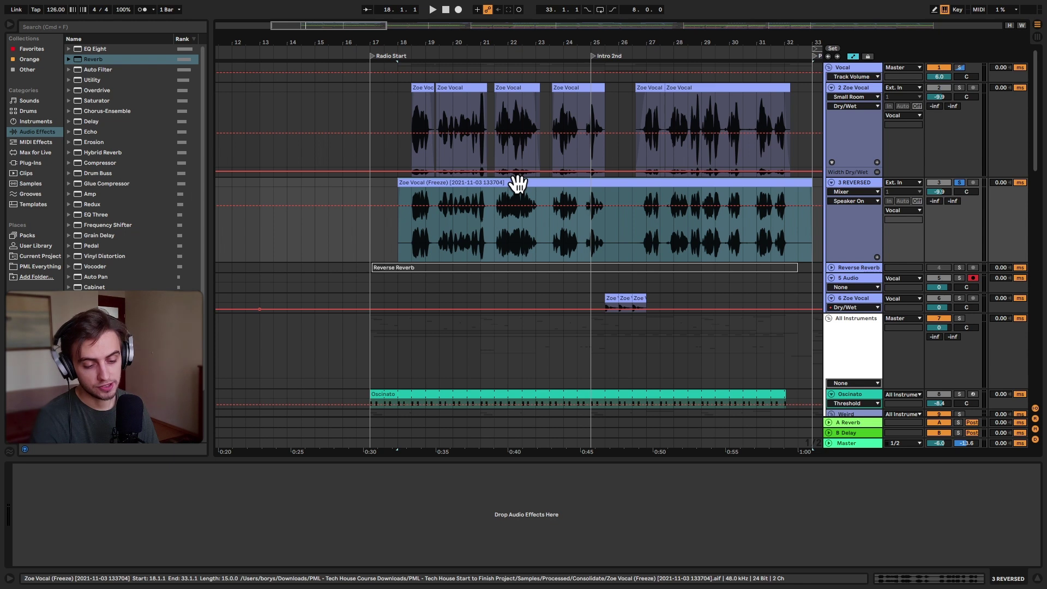
key("r")
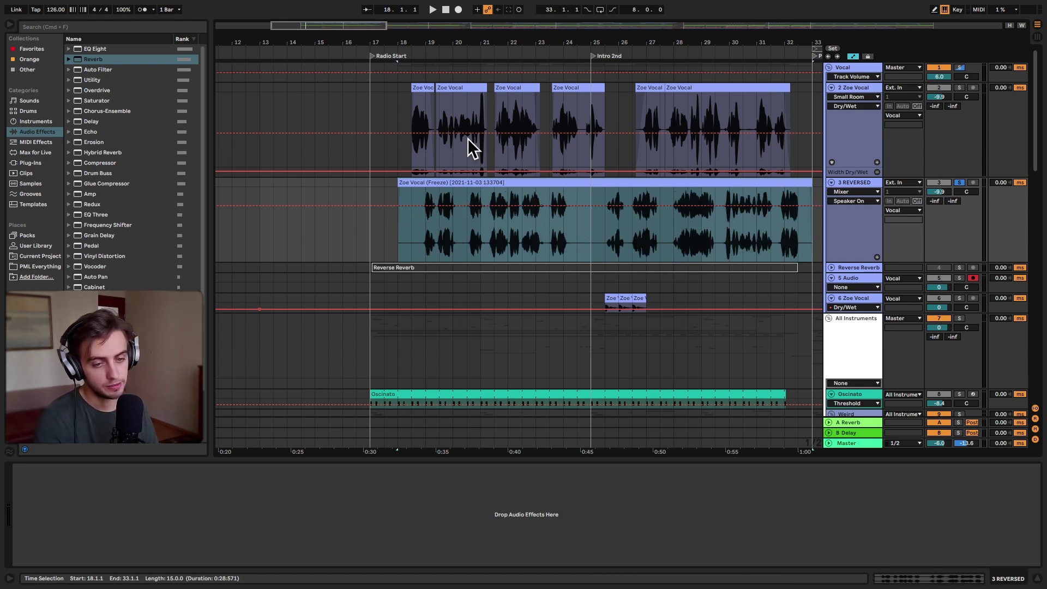
Add a Reverb to 3 REVERSED at 100% Dry/Wet and zoom in around bar 20.
double_click(143, 61)
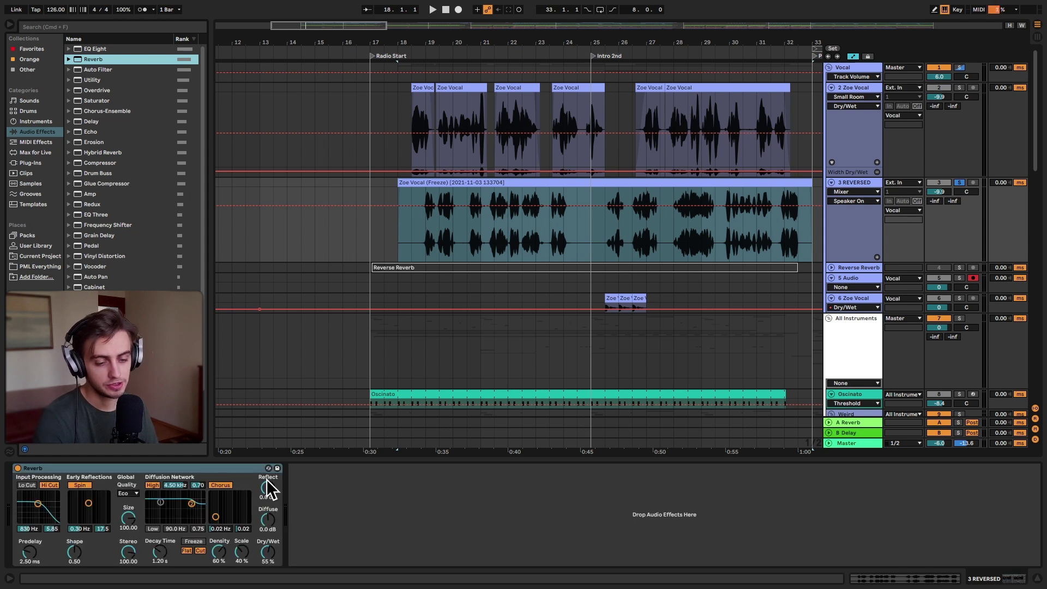
left_click_drag(265, 552, 268, 554)
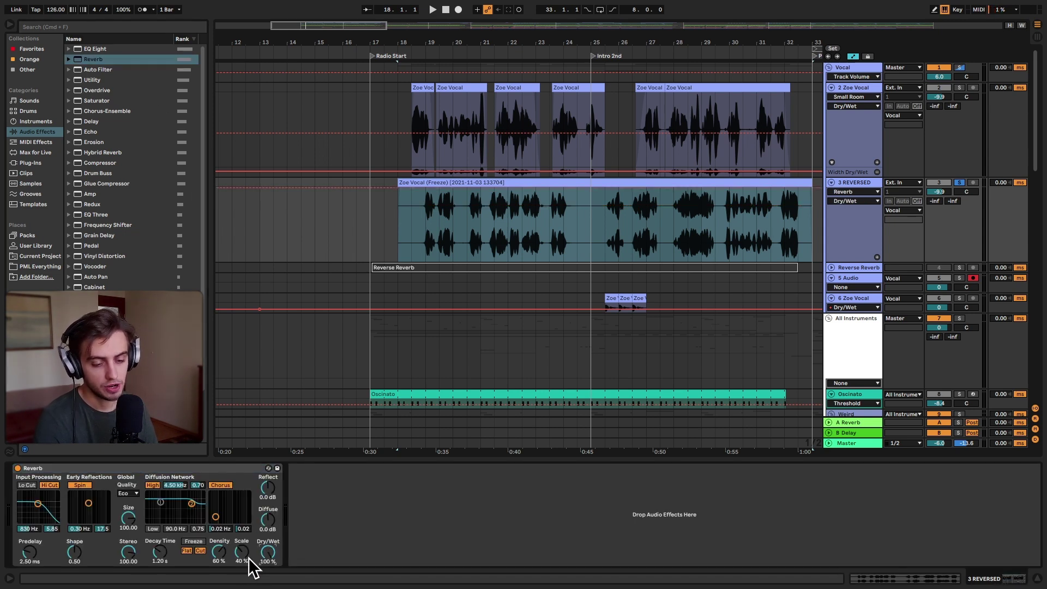
left_click_drag(475, 47, 471, 77)
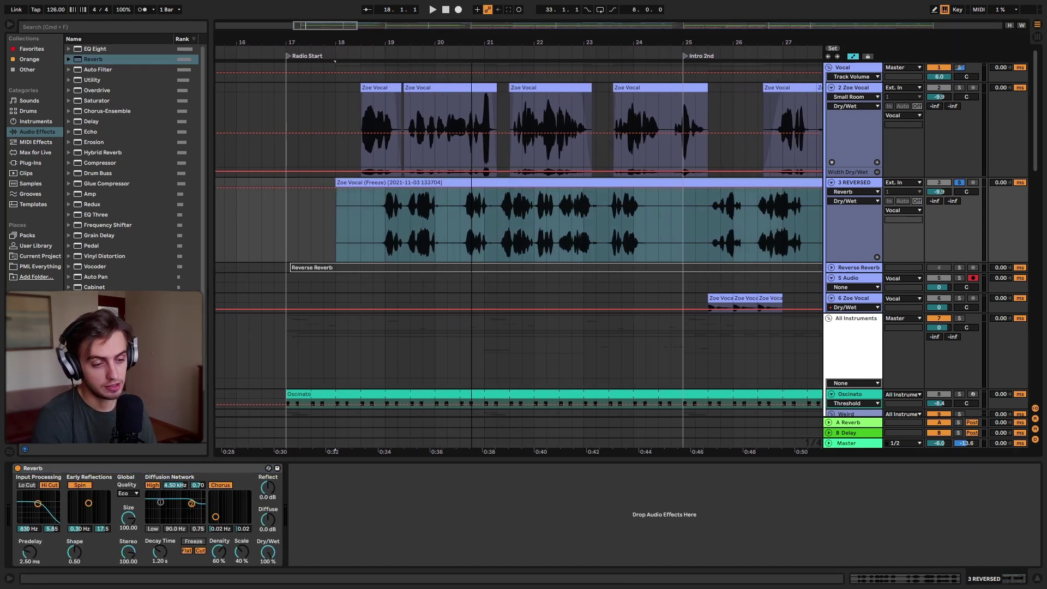
Play the reversed vocal from inside the clip and raise the Reverb Decay Time to 3.62 s.
left_click(483, 248)
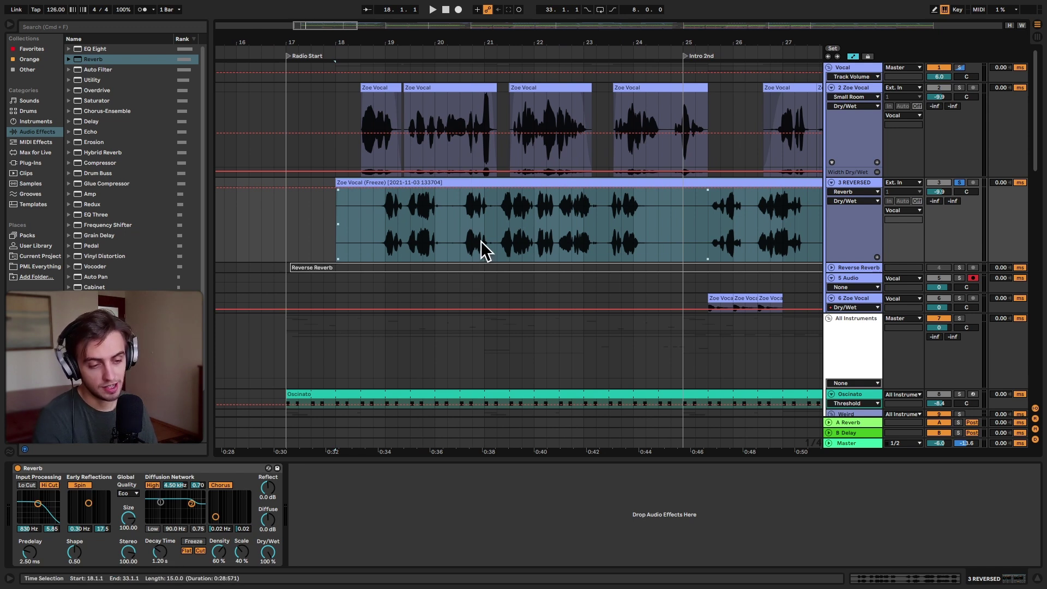
left_click(622, 255)
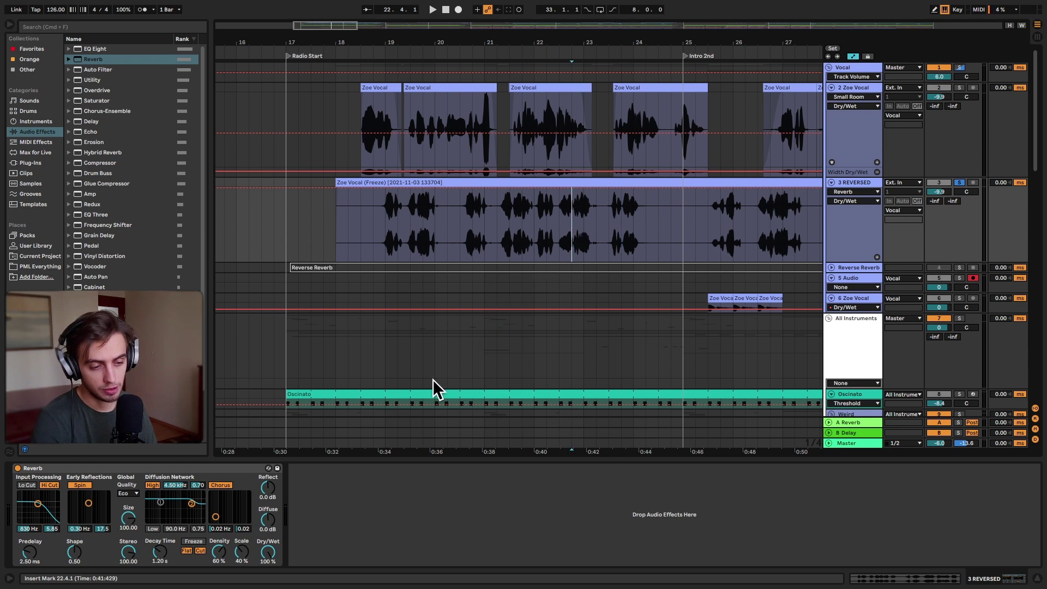
key("space")
left_click_drag(169, 553, 169, 524)
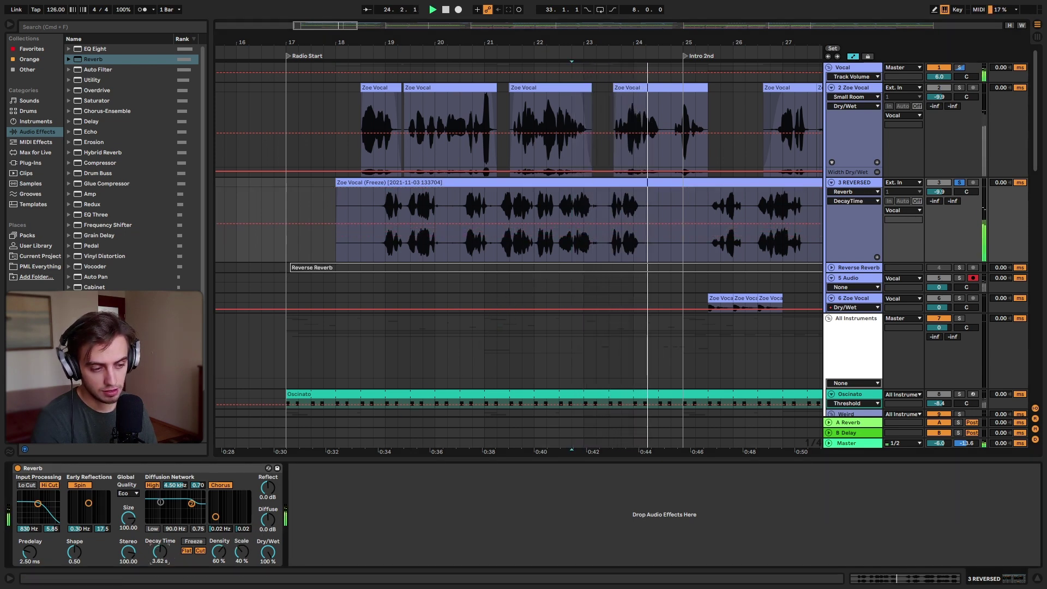
left_click(425, 224)
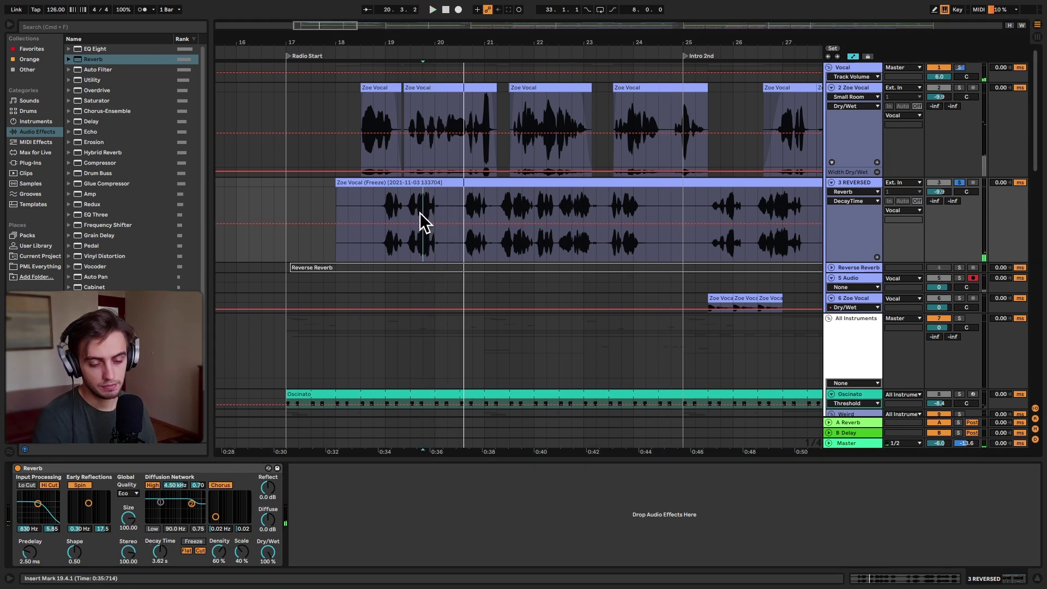
Freeze and flatten 3 REVERSED to bake in the reverb, then extend the clip's start to bar 17.
right_click(857, 181)
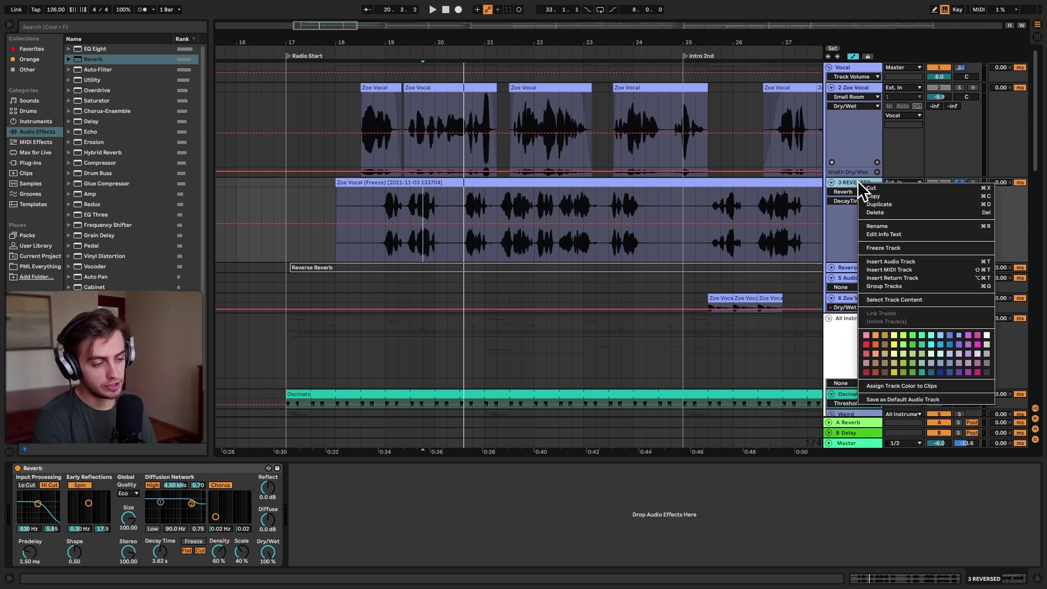
left_click(878, 246)
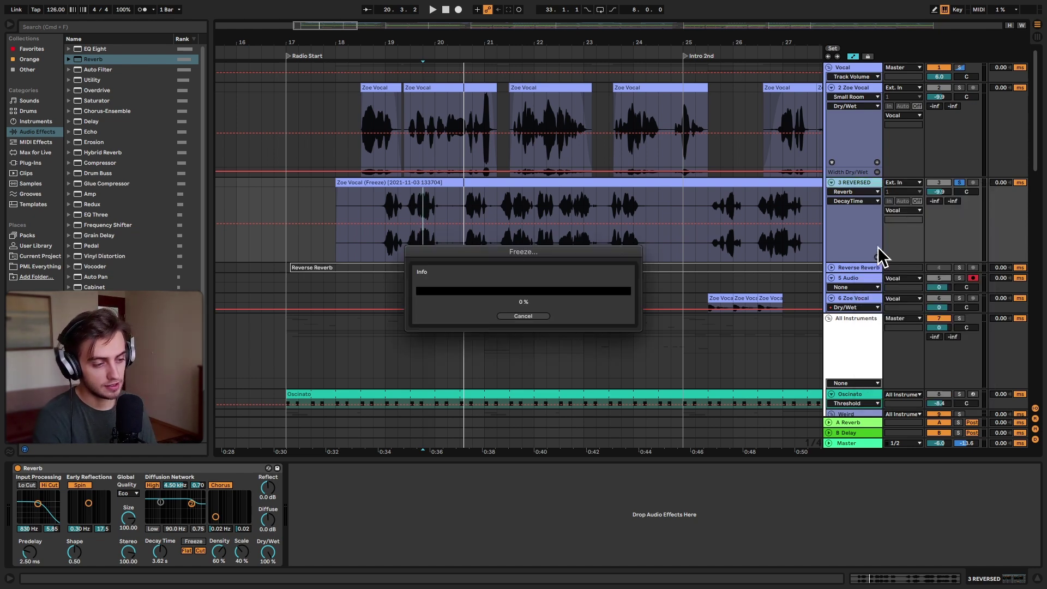
right_click(849, 186)
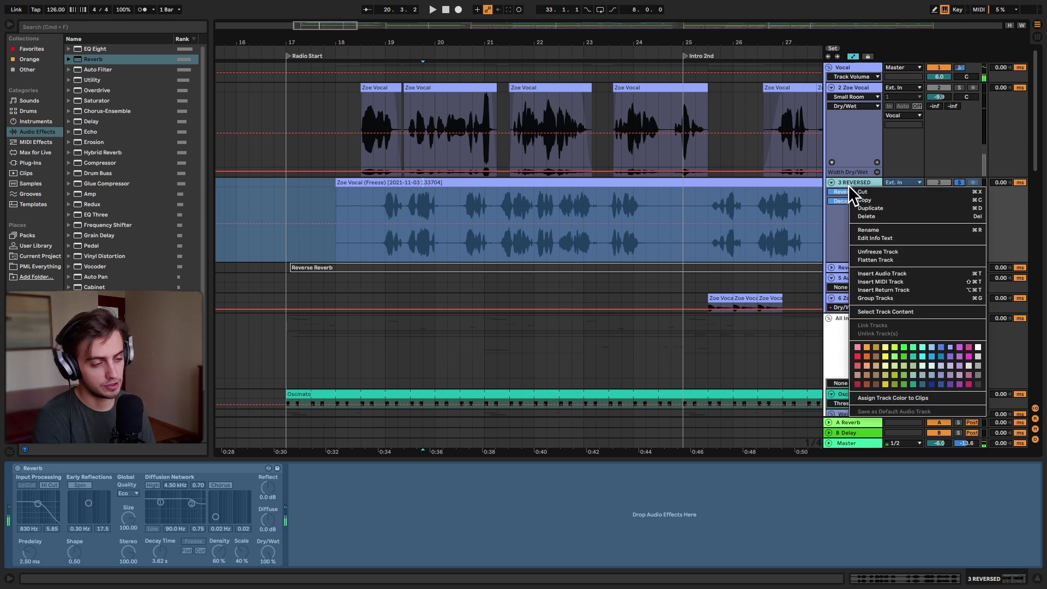
left_click(867, 259)
left_click(660, 181)
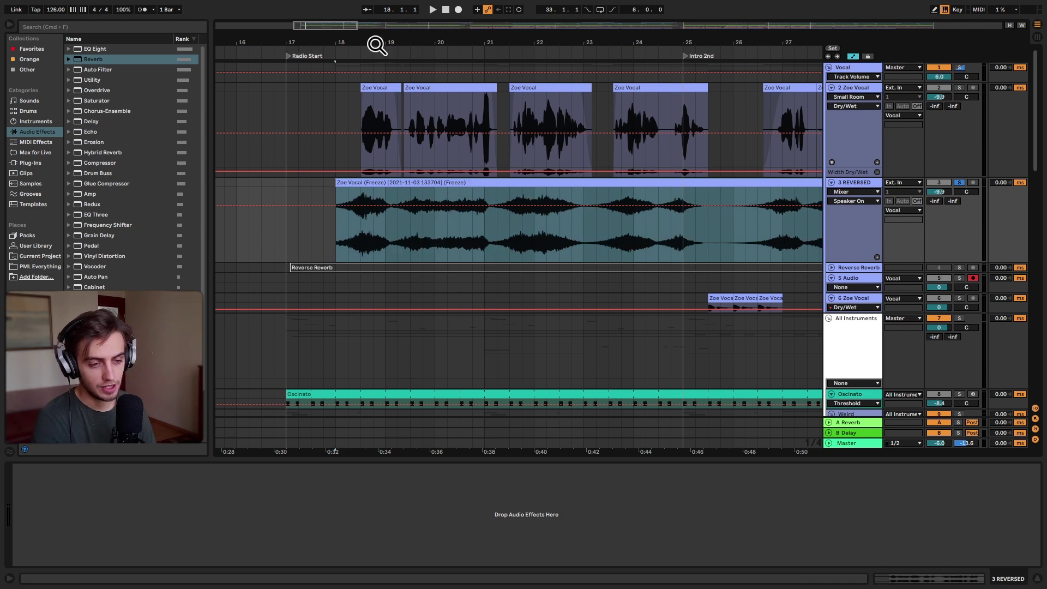
left_click_drag(337, 182, 291, 182)
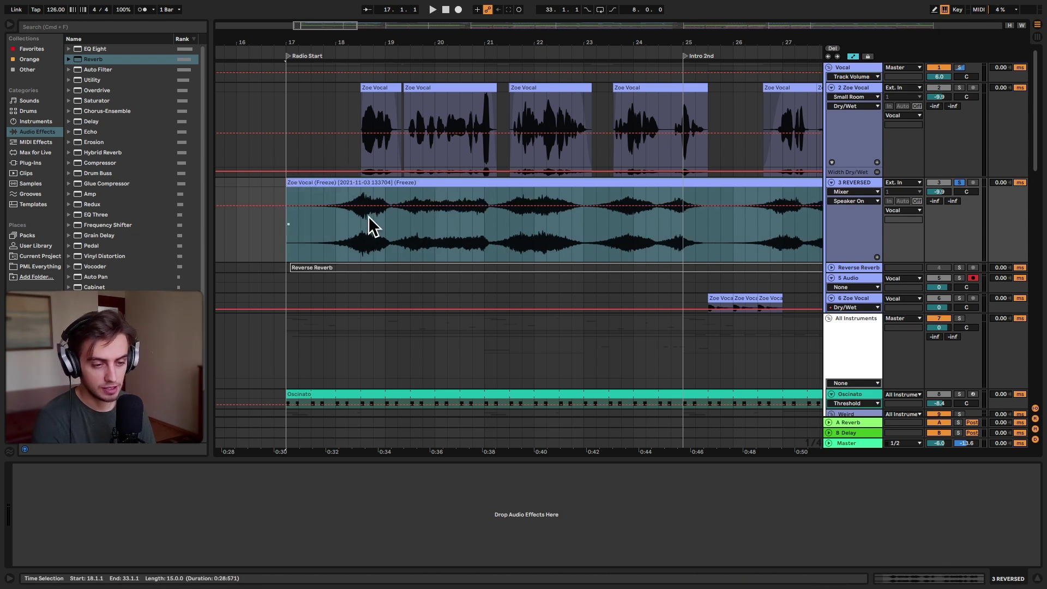
During playback, pull the 3 REVERSED volume down to about -18 dB beneath the dry vocal.
left_click(960, 87)
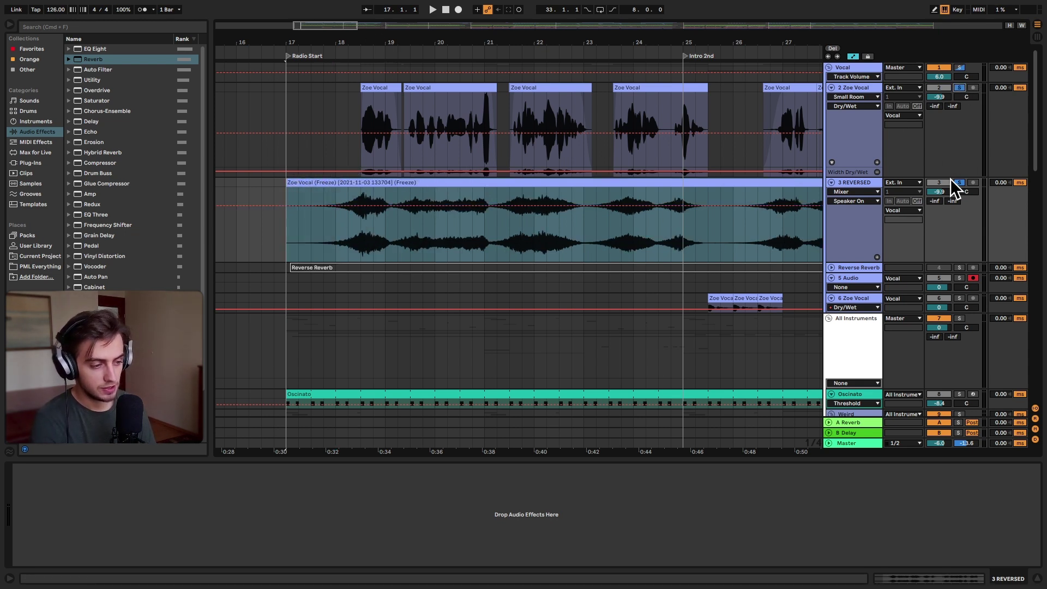
key("space")
mouse_move(949, 191)
left_mouse_down()
mouse_move(949, 218)
mouse_move(939, 189)
mouse_move(939, 203)
left_mouse_up()
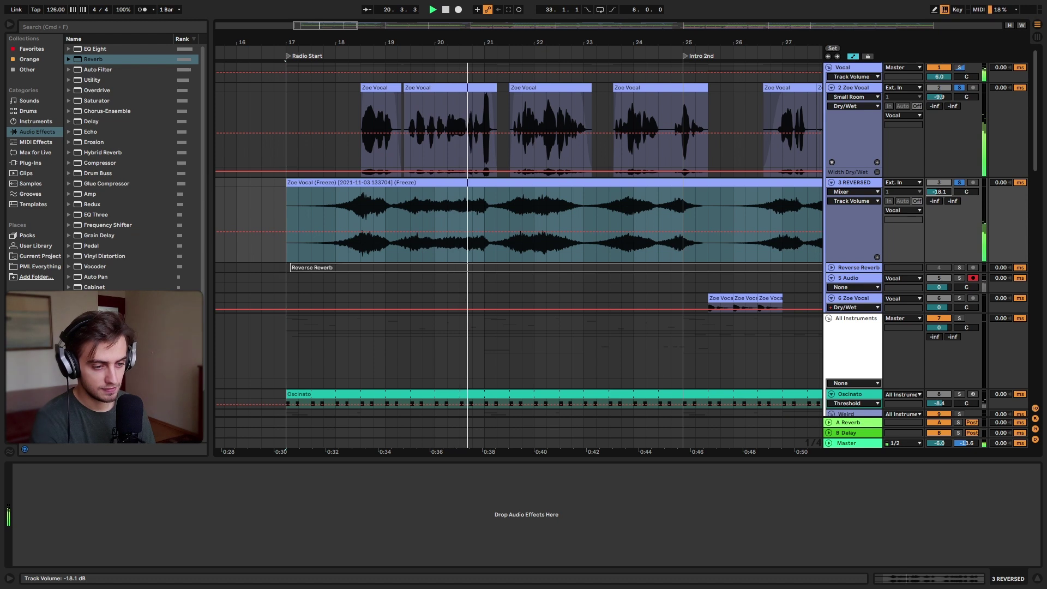
key("space")
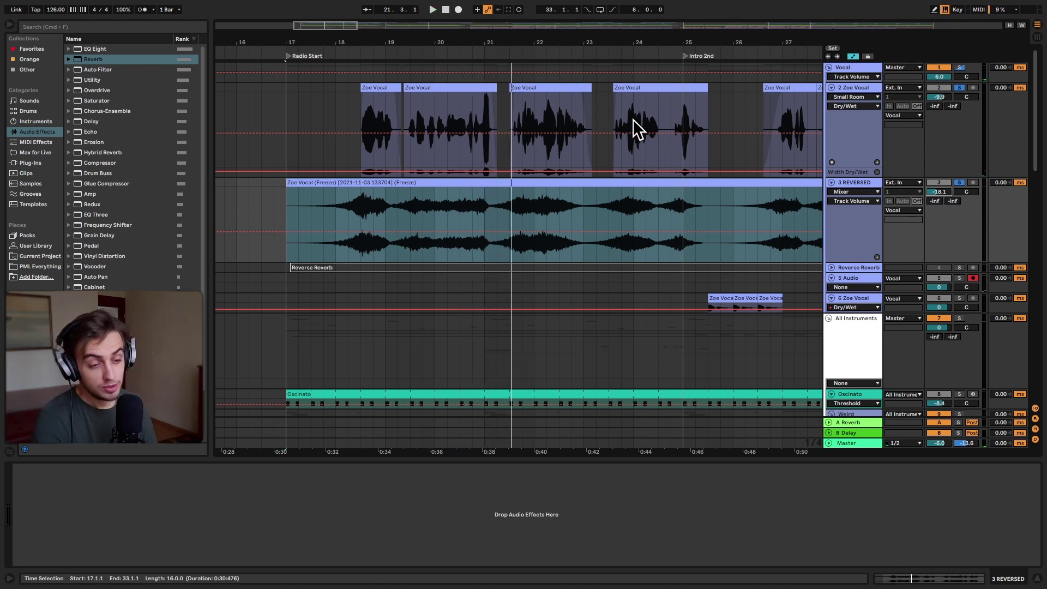
left_click_drag(351, 42, 351, 55)
left_click(376, 204)
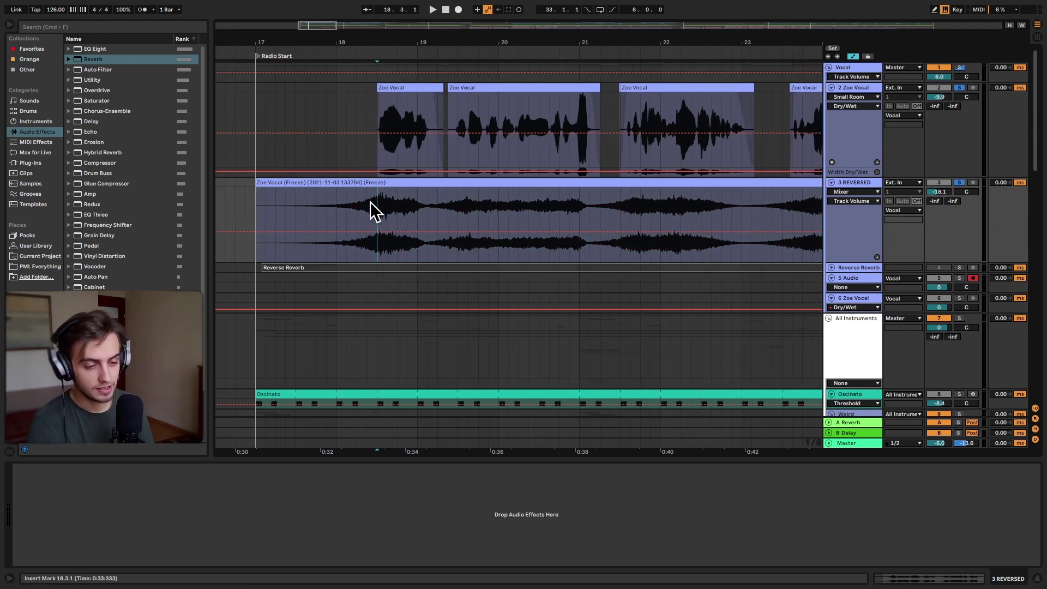
left_click_drag(375, 213, 380, 211)
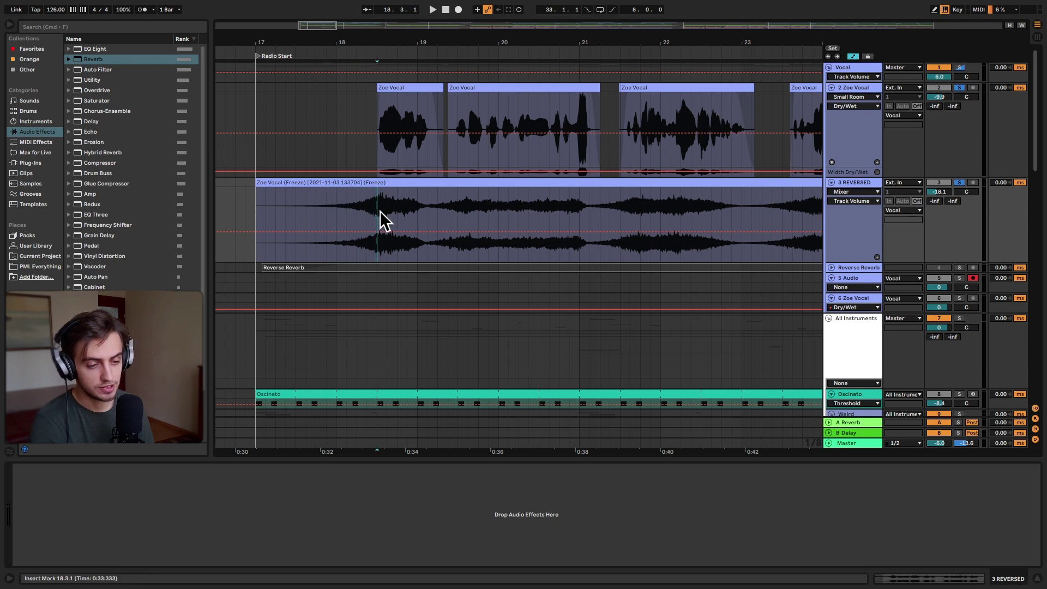